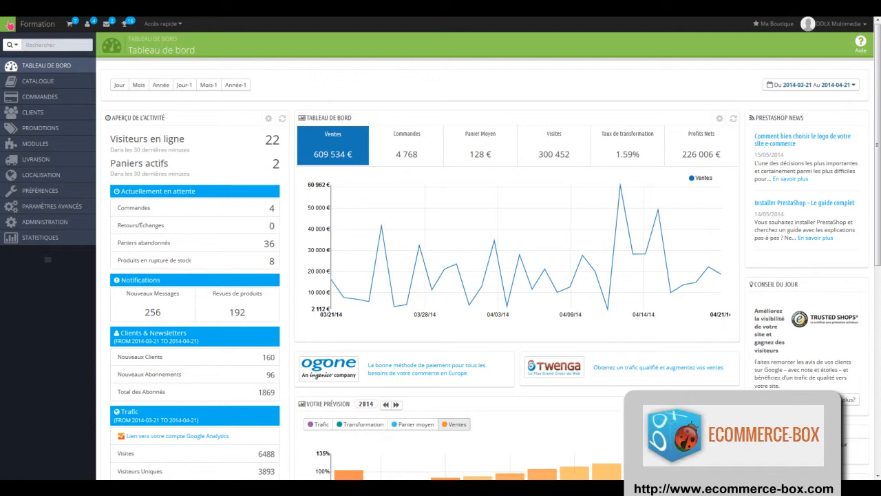
- Open the list of geographic zones in the localisation settings
{"action": "mouse_move", "coordinate": [64, 177]}
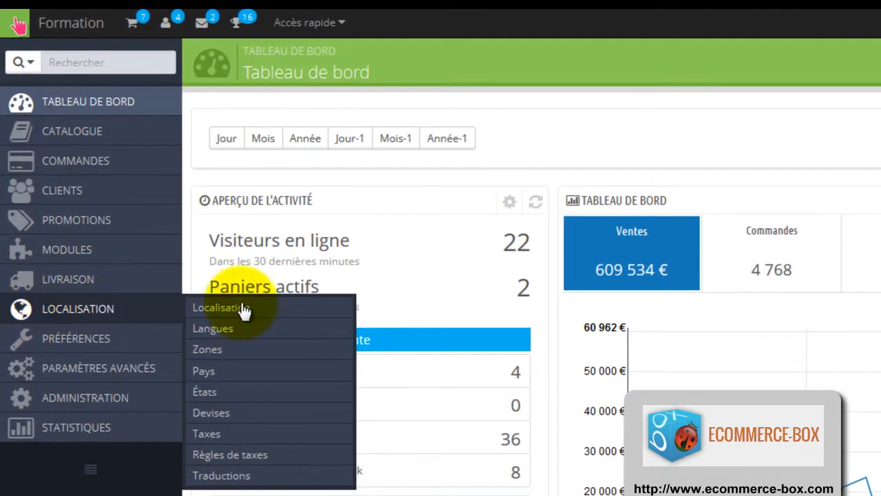
{"action": "left_click", "coordinate": [238, 355]}
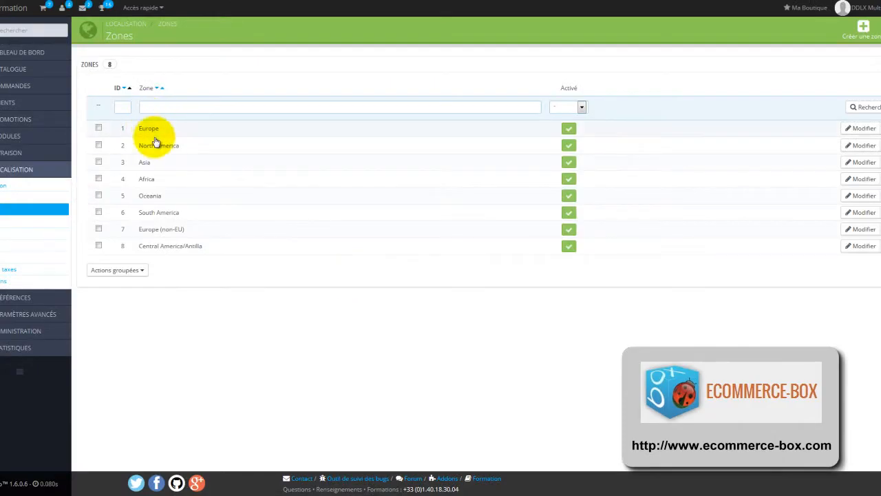
{"action": "left_click", "coordinate": [273, 343]}
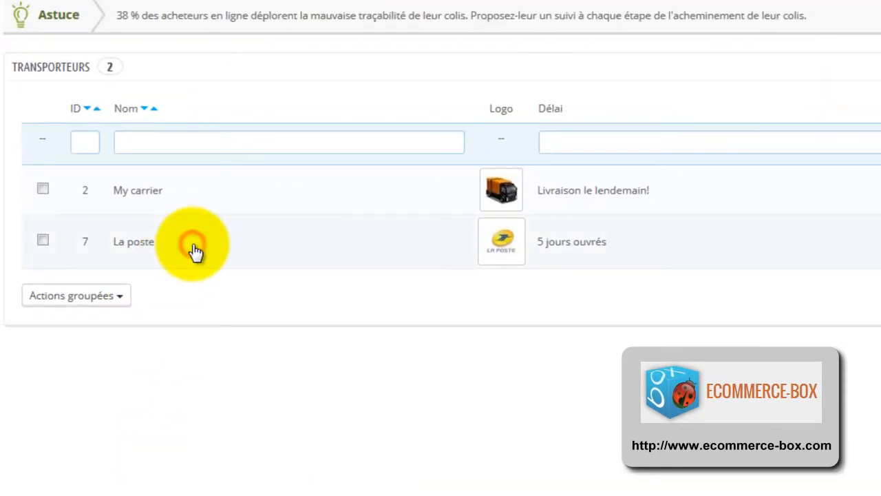
- Open the La poste carrier and examine its shipping destinations and costs
{"action": "left_click", "coordinate": [196, 253]}
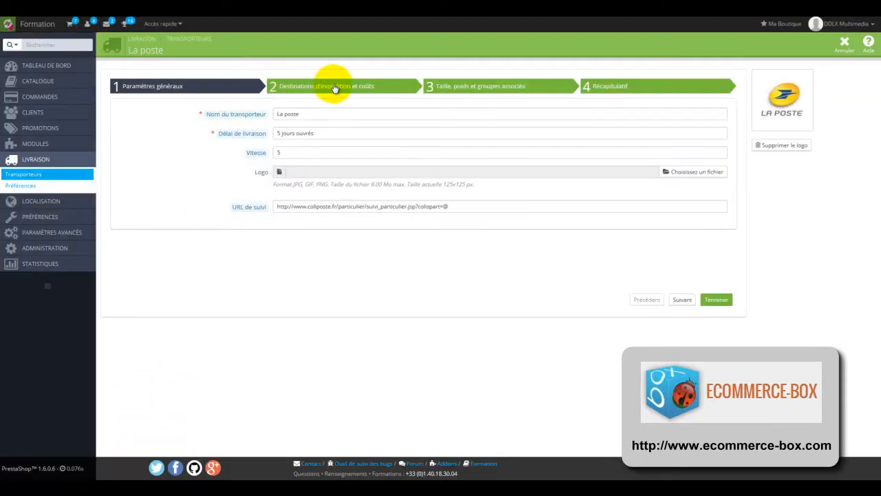
{"action": "left_click", "coordinate": [338, 90]}
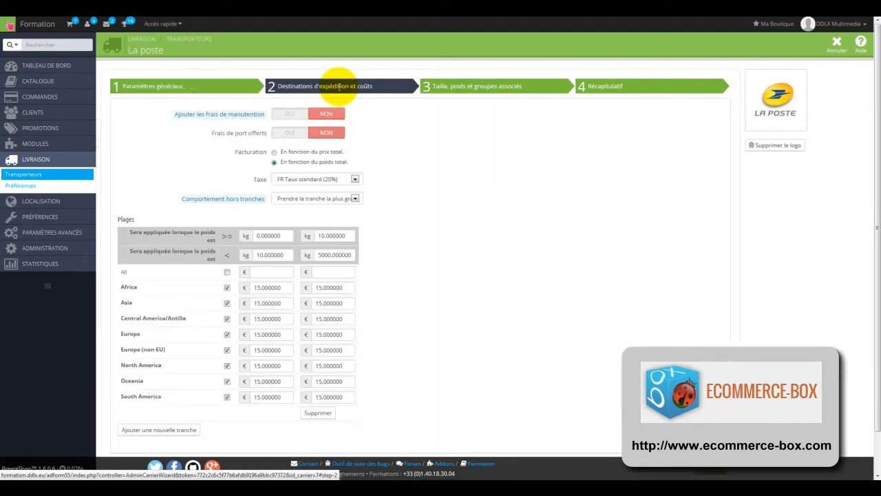
{"action": "scroll", "coordinate": [374, 133], "scroll_direction": "down", "scroll_amount": 1}
{"action": "scroll", "coordinate": [423, 231], "scroll_direction": "up", "scroll_amount": 1}
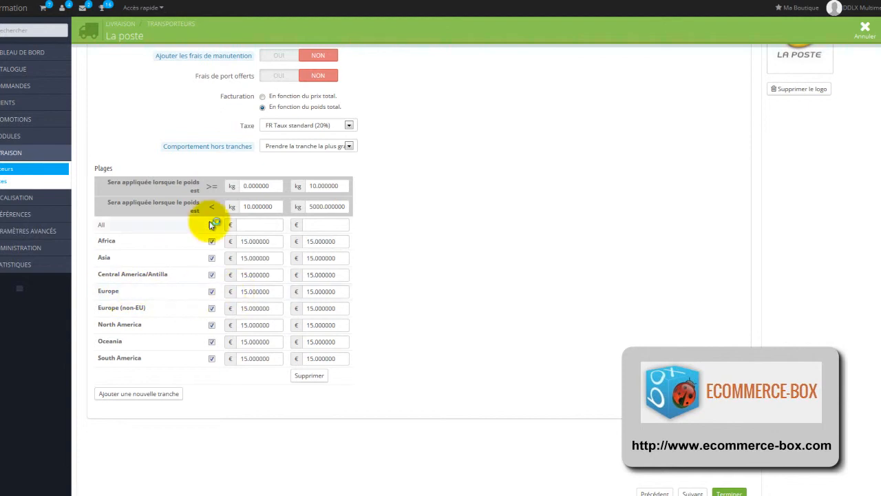
- Deselect all individual delivery zones of the La poste carrier, and re-enable Europe followed by all zones
{"action": "left_click", "coordinate": [213, 241]}
{"action": "left_click", "coordinate": [211, 257]}
{"action": "left_click", "coordinate": [212, 274]}
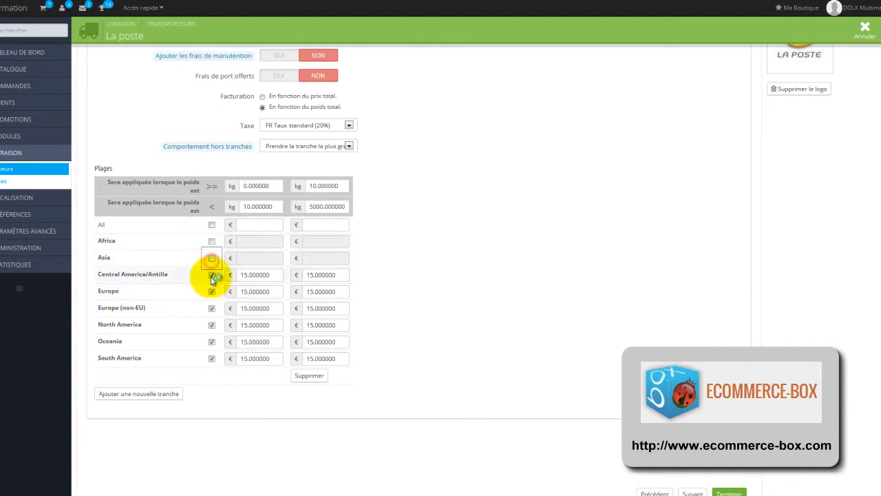
{"action": "left_click", "coordinate": [211, 291]}
{"action": "left_click", "coordinate": [212, 308]}
{"action": "left_click", "coordinate": [211, 324]}
{"action": "left_click", "coordinate": [211, 341]}
{"action": "left_click", "coordinate": [212, 359]}
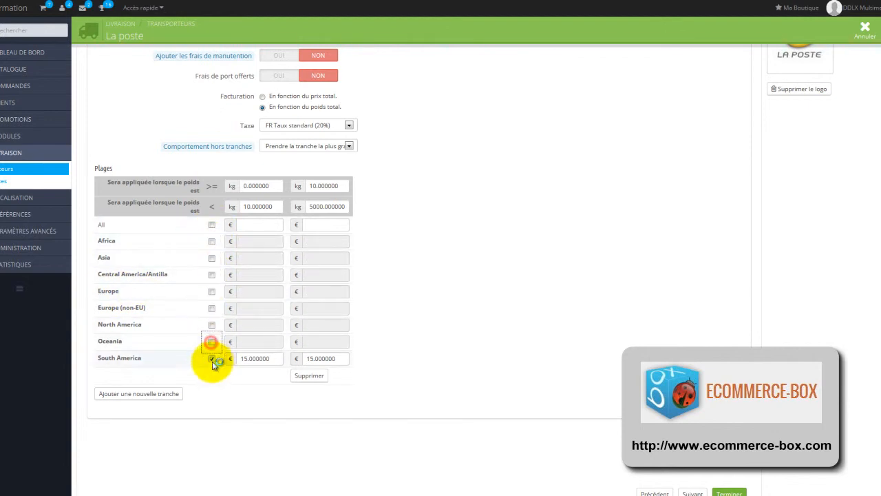
{"action": "left_click", "coordinate": [212, 292]}
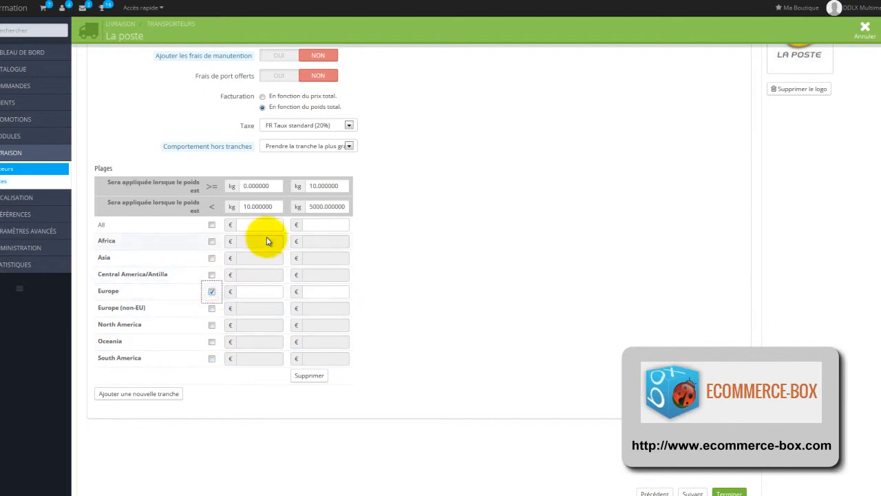
{"action": "left_click", "coordinate": [211, 225]}
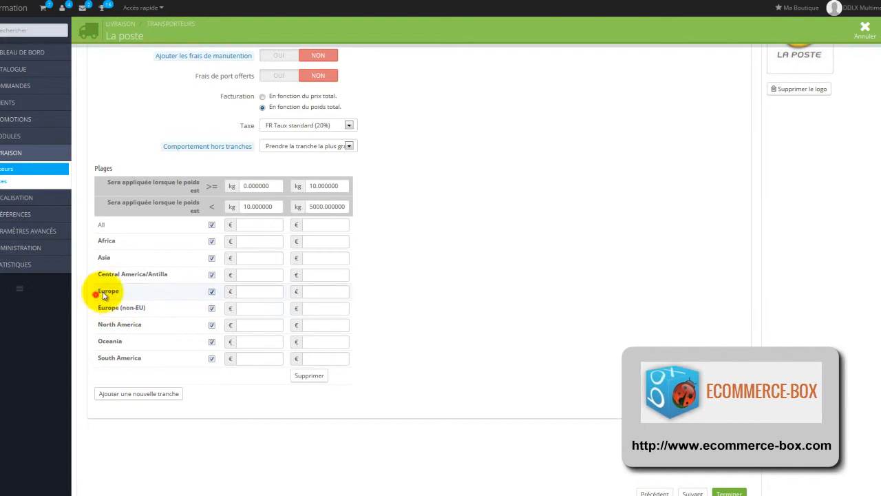
- Open the list of countries and check which zone France belongs to
{"action": "mouse_move", "coordinate": [26, 200]}
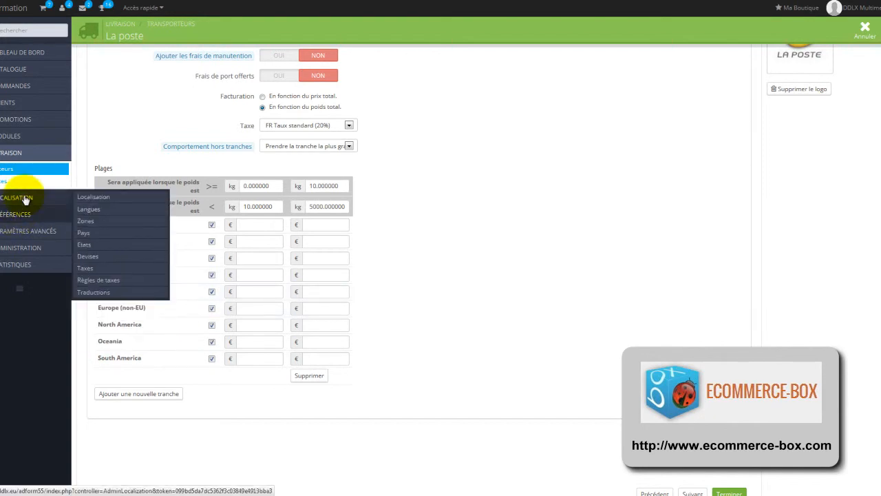
{"action": "left_click", "coordinate": [85, 234]}
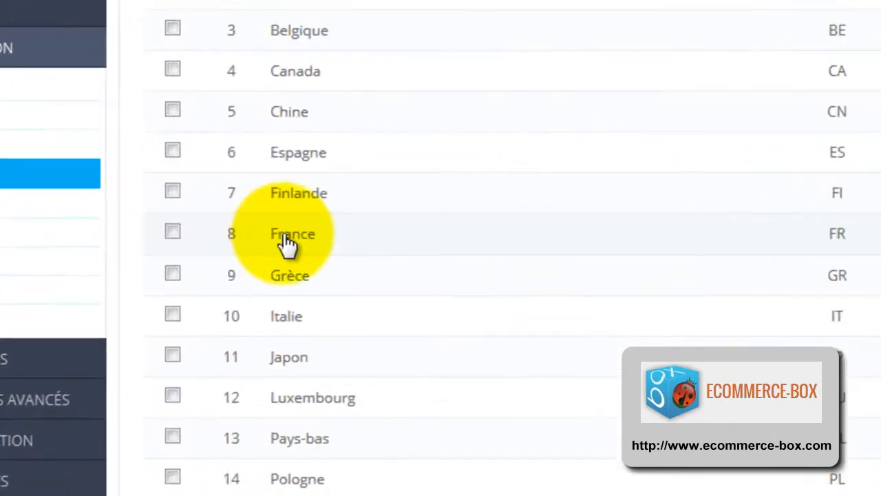
{"action": "double_click", "coordinate": [288, 244]}
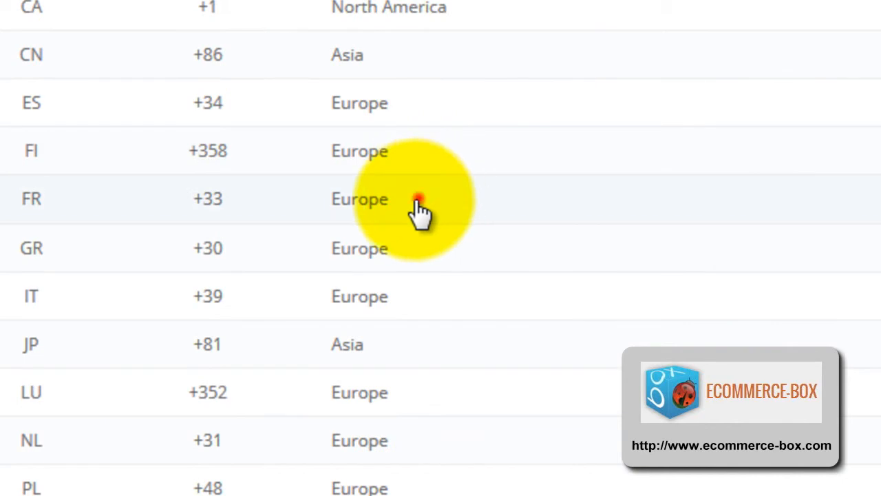
{"action": "double_click", "coordinate": [427, 200]}
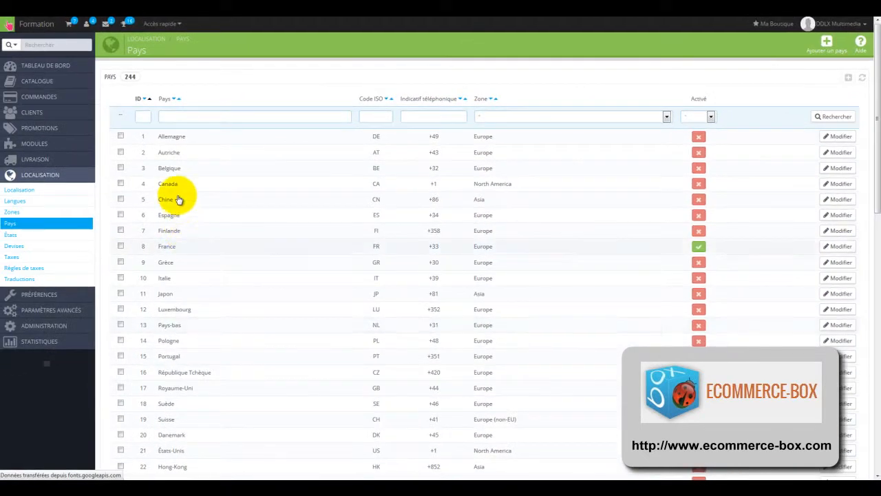
- Open the France country record and examine its zone assignment
{"action": "left_click", "coordinate": [169, 245]}
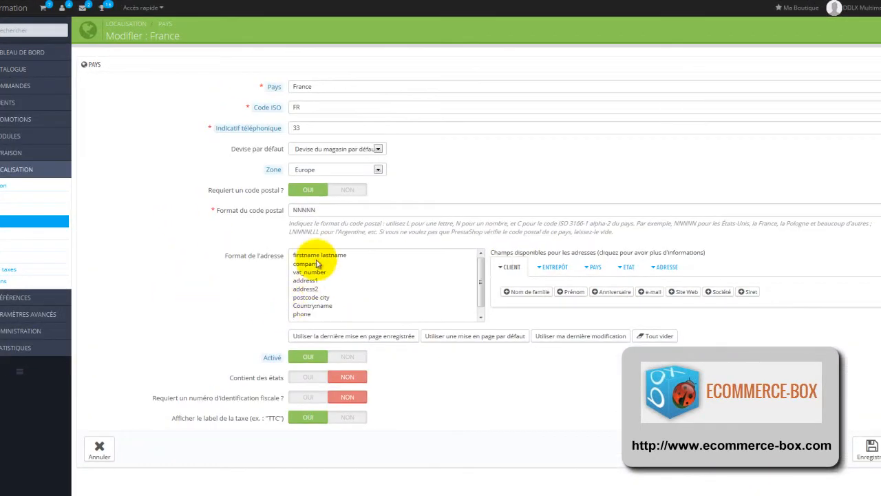
{"action": "left_click", "coordinate": [310, 172]}
{"action": "left_click", "coordinate": [310, 174]}
{"action": "left_click", "coordinate": [341, 173]}
{"action": "left_click", "coordinate": [343, 172]}
{"action": "left_click", "coordinate": [226, 179]}
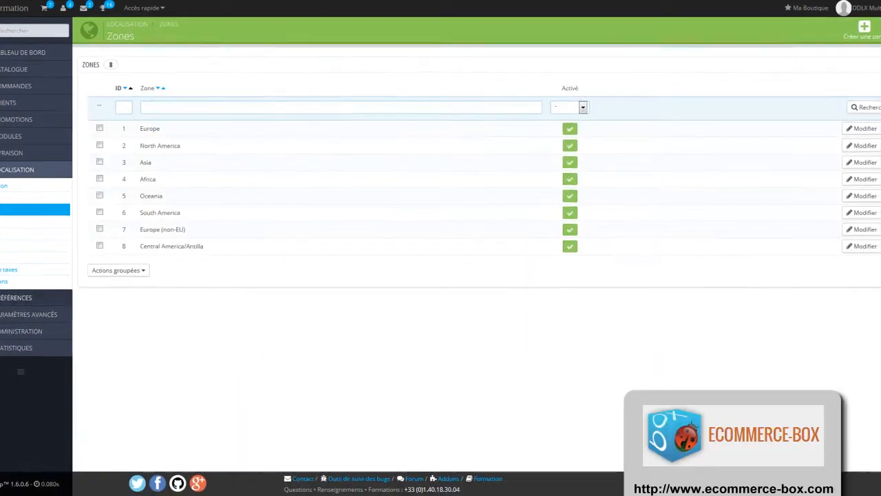
- Deselect every delivery zone except Europe in the La poste carrier's shipping destinations
{"action": "mouse_move", "coordinate": [97, 158]}
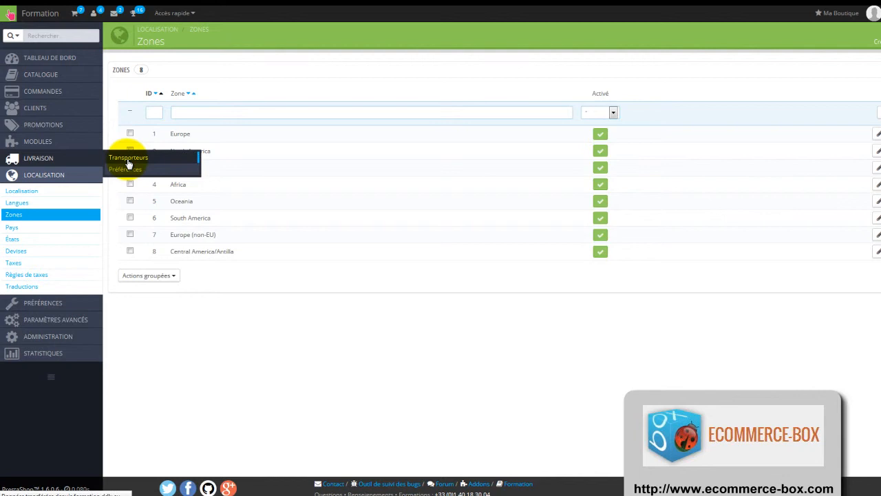
{"action": "left_click", "coordinate": [128, 158]}
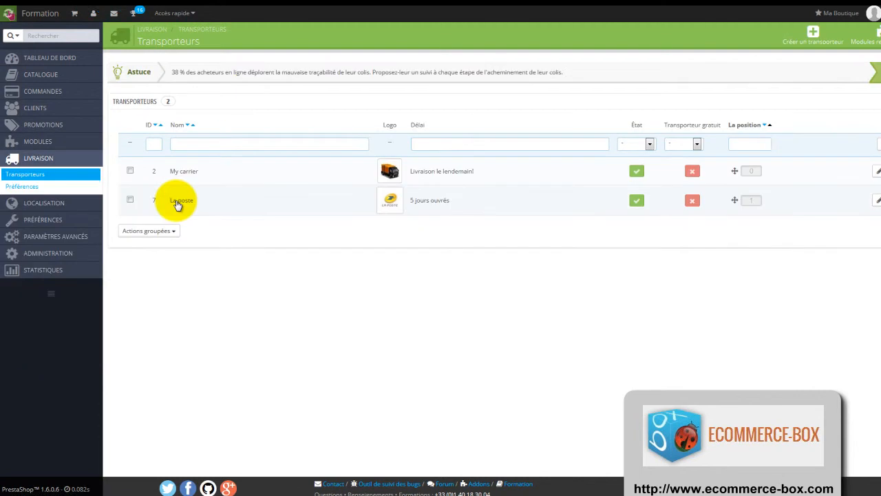
{"action": "left_click", "coordinate": [178, 203]}
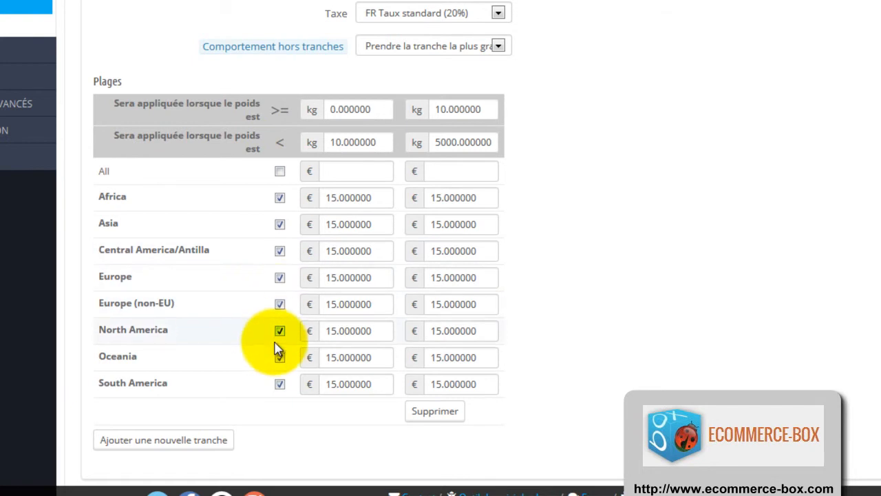
{"action": "left_click", "coordinate": [280, 251]}
{"action": "left_click", "coordinate": [279, 225]}
{"action": "left_click", "coordinate": [279, 197]}
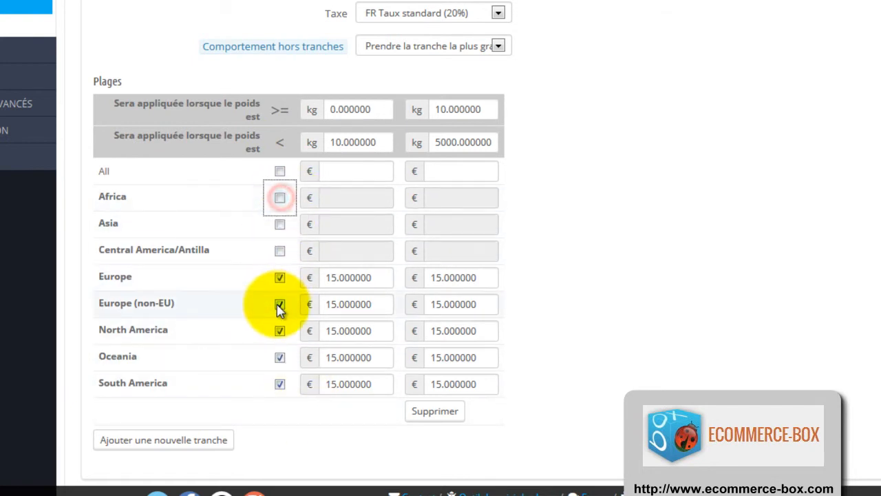
{"action": "left_click", "coordinate": [280, 303]}
{"action": "left_click", "coordinate": [280, 330]}
{"action": "left_click", "coordinate": [280, 357]}
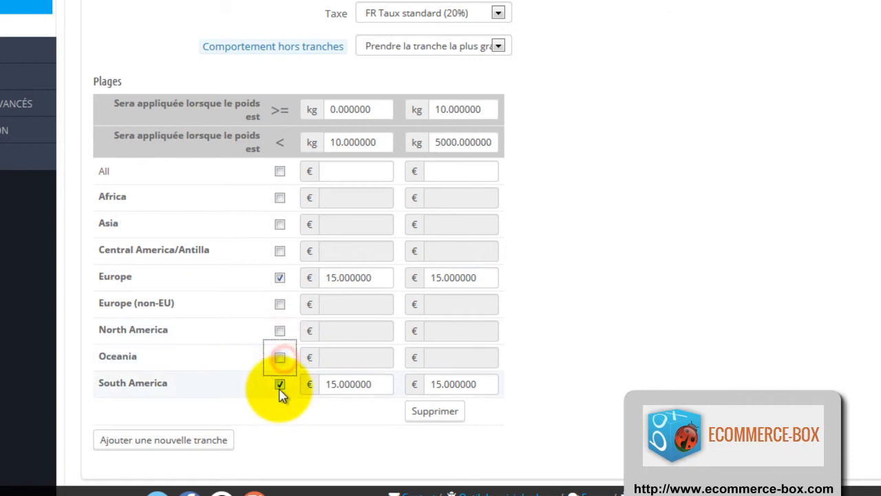
{"action": "left_click", "coordinate": [279, 384]}
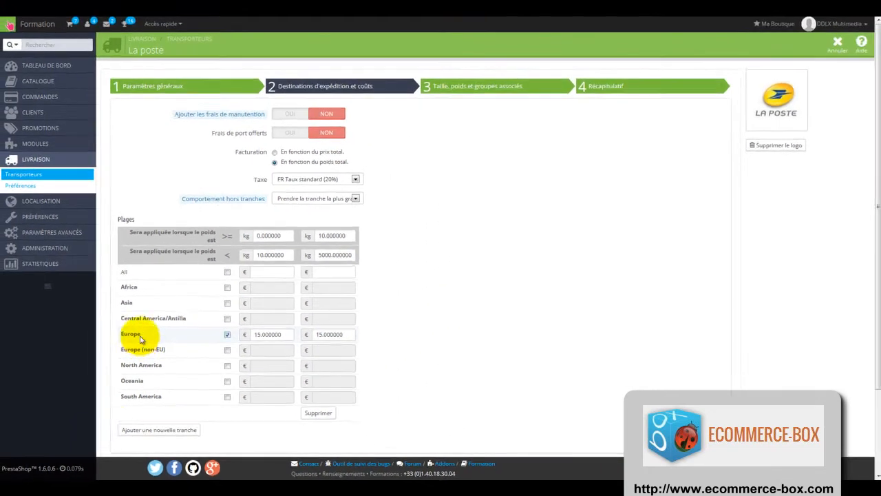
- Create and save an enabled geographic zone named FRANCE
{"action": "left_click", "coordinate": [38, 204]}
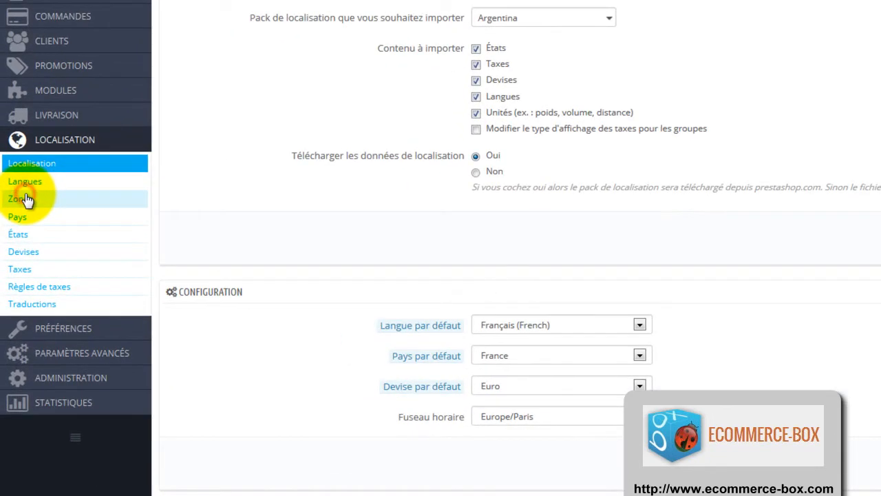
{"action": "left_click", "coordinate": [21, 198]}
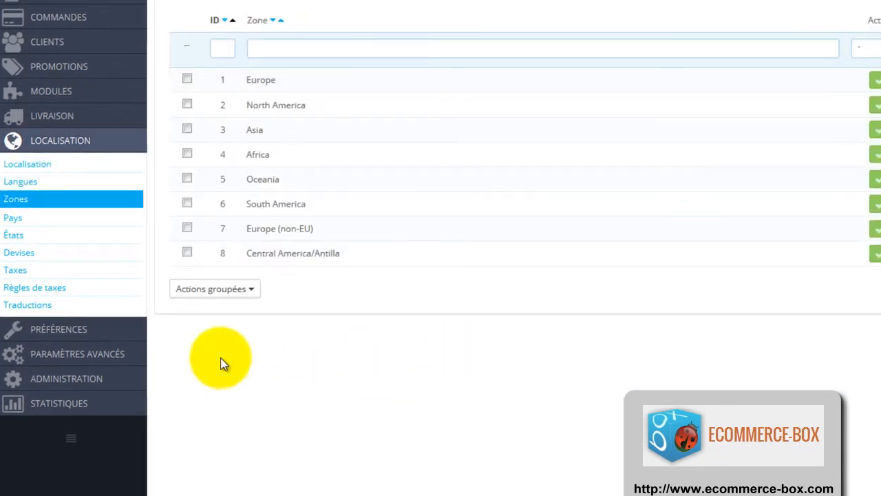
{"action": "left_click", "coordinate": [809, 31]}
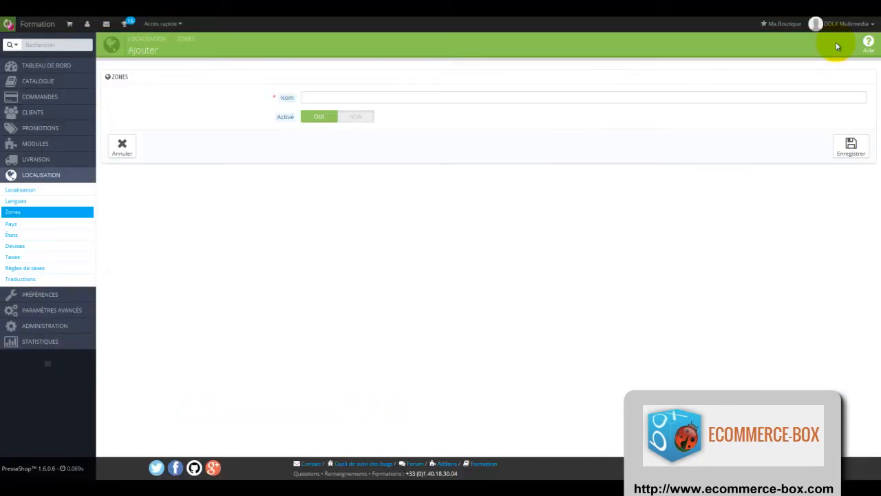
{"action": "left_click", "coordinate": [324, 100]}
{"action": "type", "text": "FRANCE"}
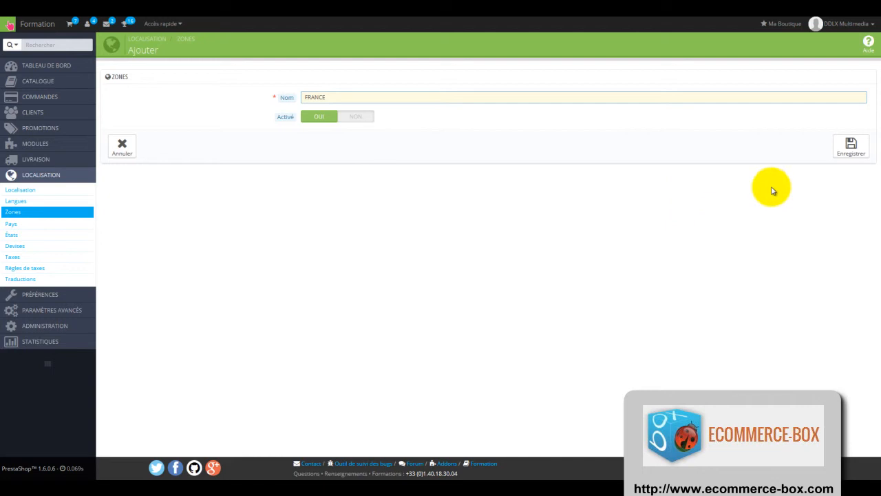
{"action": "left_click", "coordinate": [852, 147]}
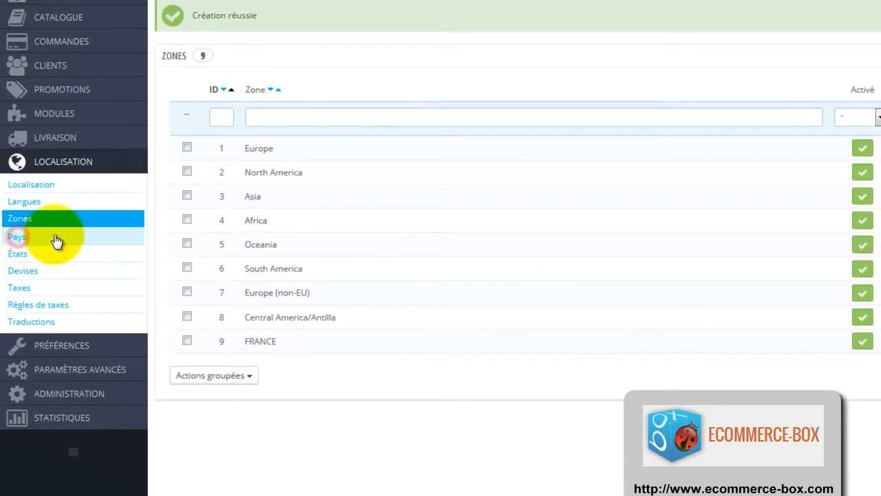
- Assign the country France to the FRANCE zone and save the country record
{"action": "left_click", "coordinate": [56, 240]}
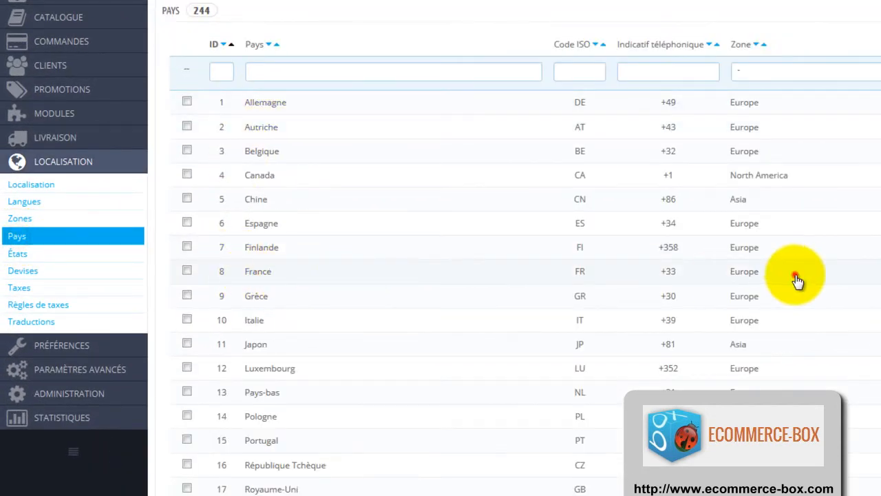
{"action": "left_click_drag", "start_coordinate": [795, 274], "coordinate": [709, 274]}
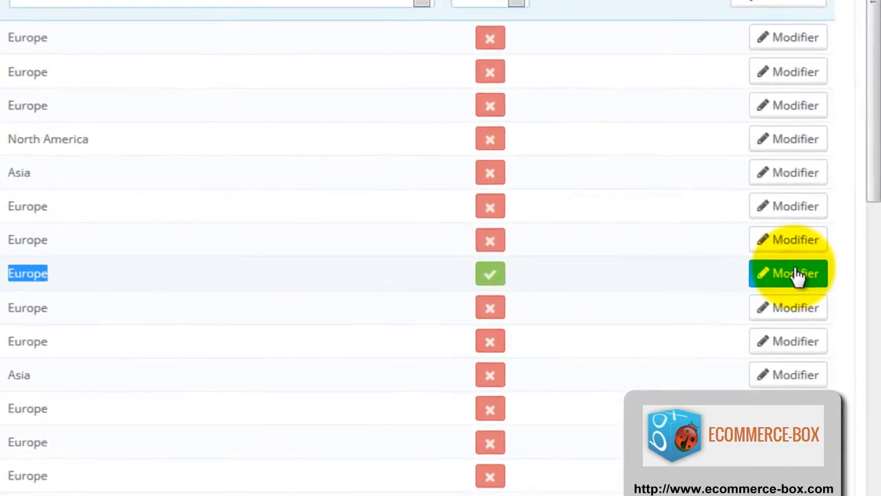
{"action": "left_click", "coordinate": [841, 247]}
{"action": "left_click", "coordinate": [382, 176]}
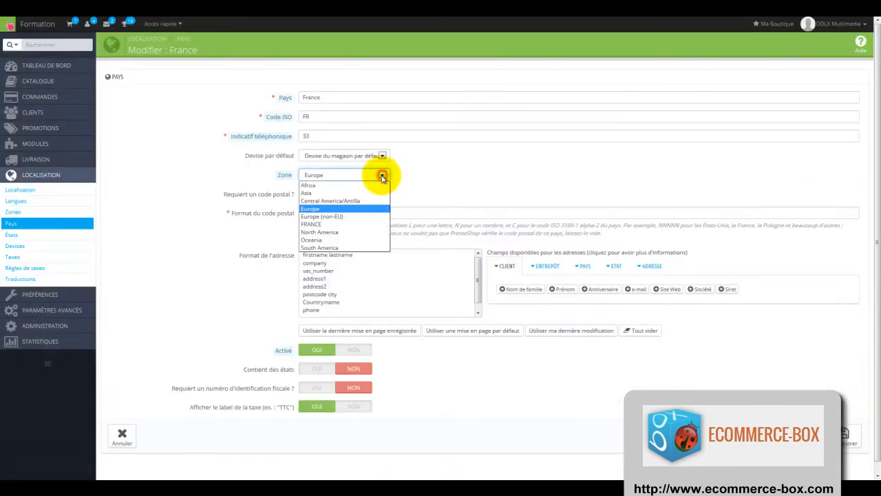
{"action": "left_click", "coordinate": [311, 224]}
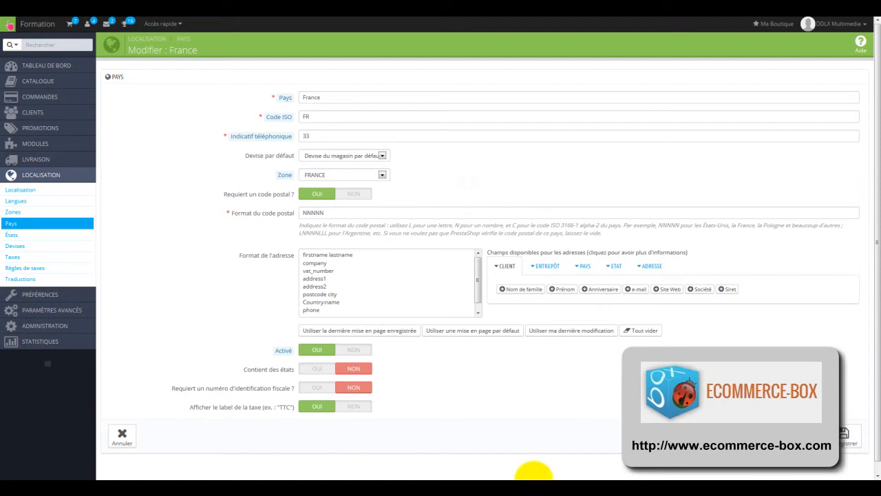
{"action": "left_click", "coordinate": [848, 435]}
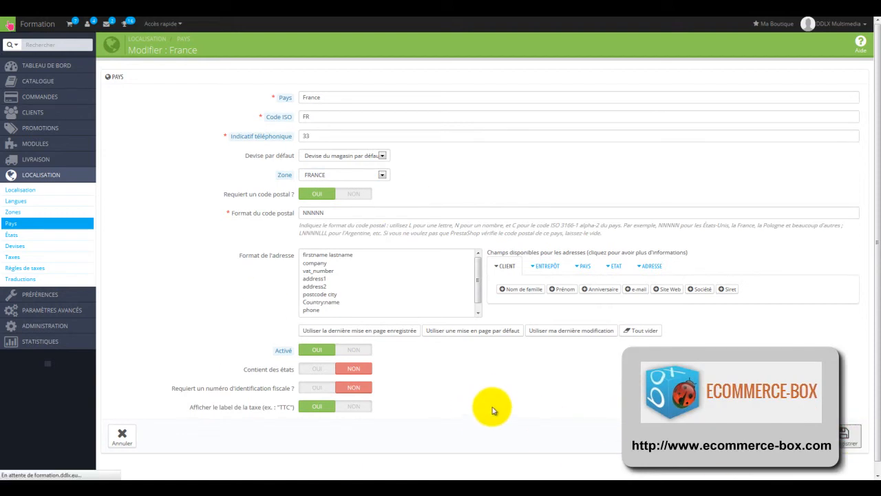
- Restrict the La poste carrier's shipping destinations to the FRANCE zone only
{"action": "mouse_move", "coordinate": [40, 164]}
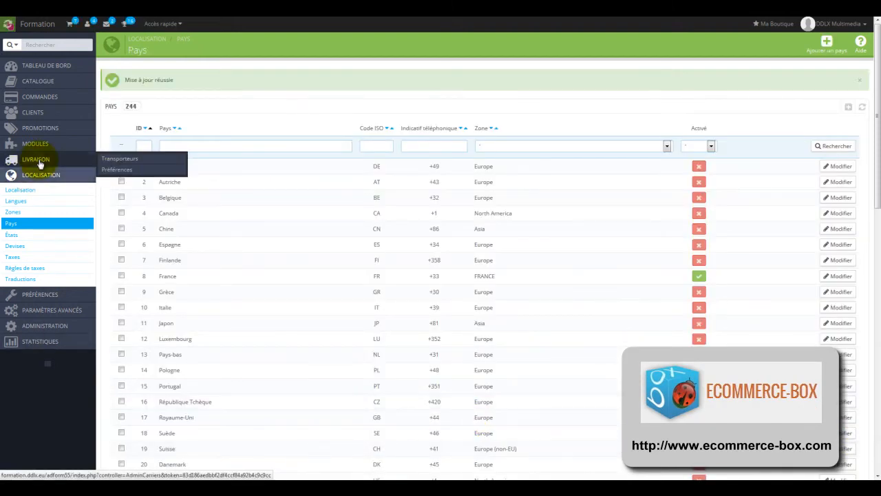
{"action": "left_click", "coordinate": [128, 163]}
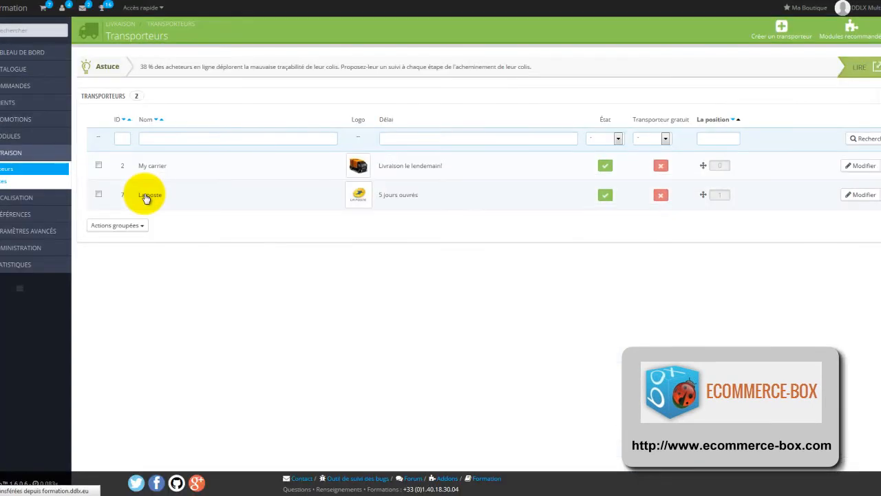
{"action": "left_click", "coordinate": [148, 196]}
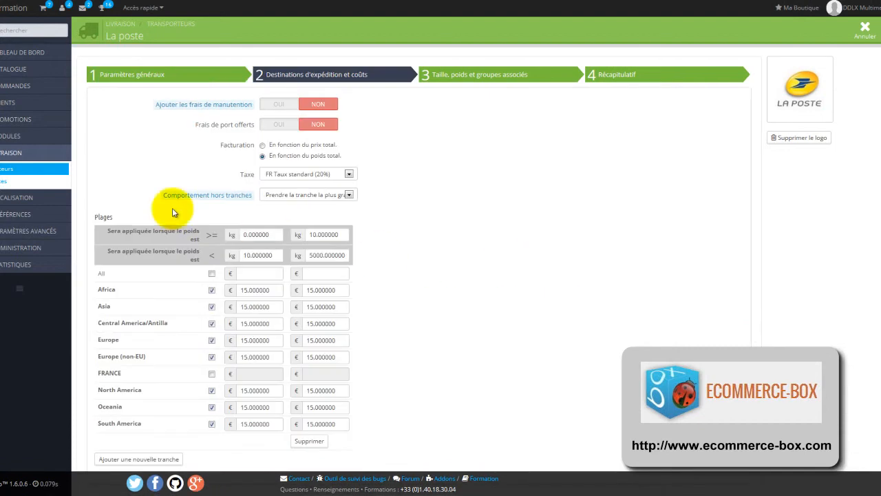
{"action": "left_click", "coordinate": [212, 273]}
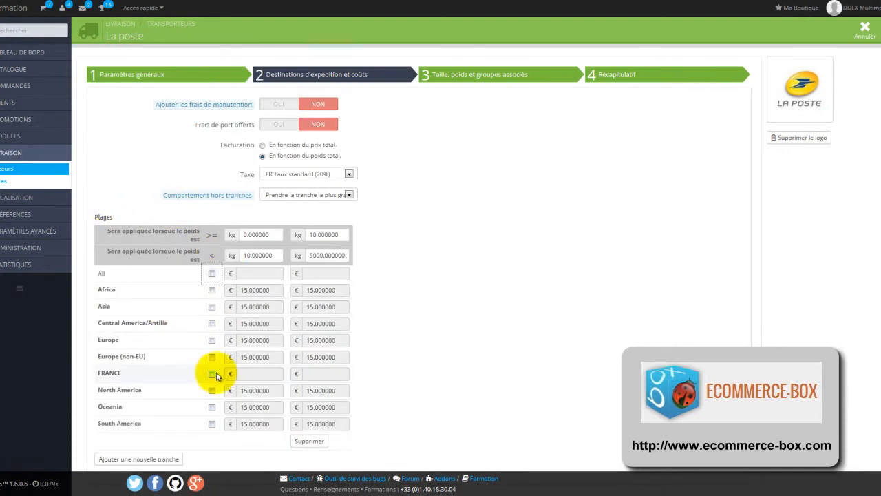
{"action": "left_click", "coordinate": [211, 375]}
- Set the FRANCE shipping costs to 25 € for 0–10 kg and 30 € for 10–5000 kg, and add another weight range
{"action": "left_click", "coordinate": [253, 373]}
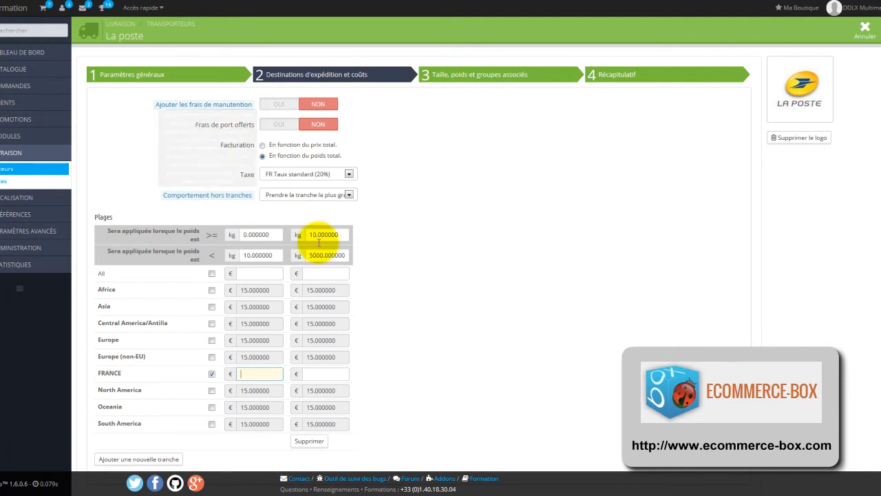
{"action": "left_click", "coordinate": [244, 374]}
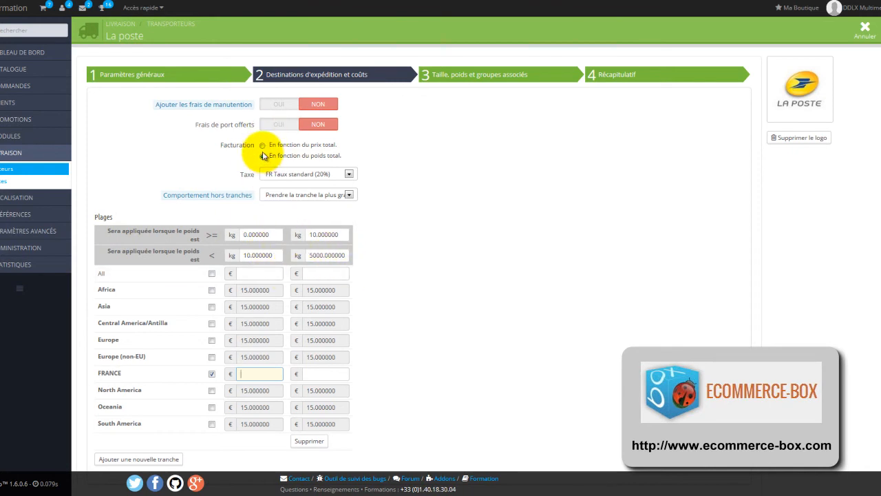
{"action": "type", "text": "25"}
{"action": "left_click", "coordinate": [335, 374]}
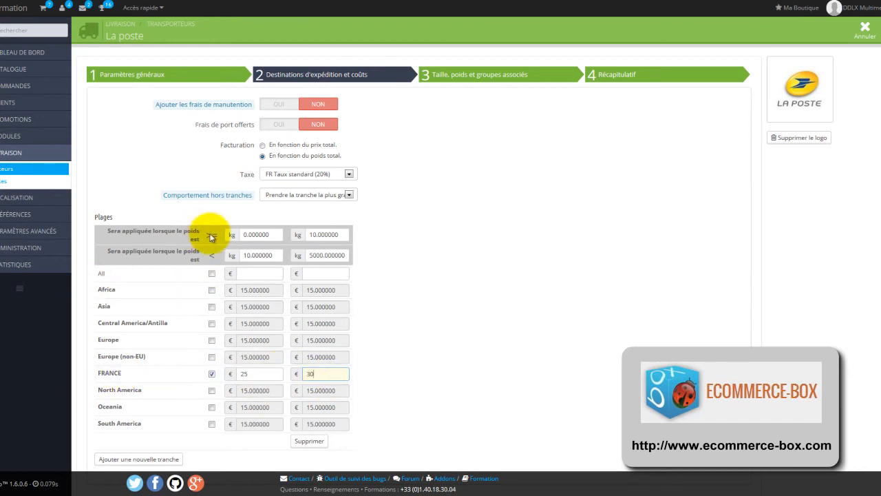
{"action": "left_click", "coordinate": [157, 461]}
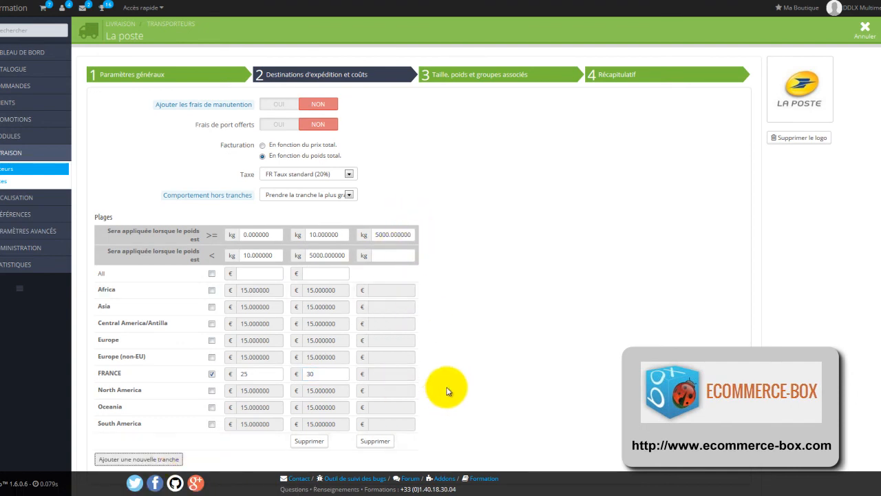